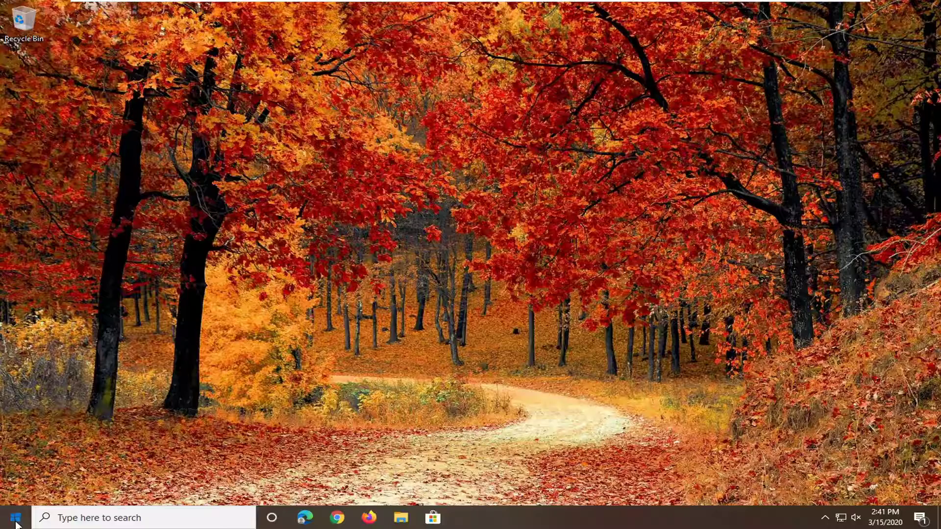
# Search 'printer' from Start, go to Printers & scanners and open Generic / Text Only's Manage page
pyautogui.click(16, 519)
pyautogui.write('printer')
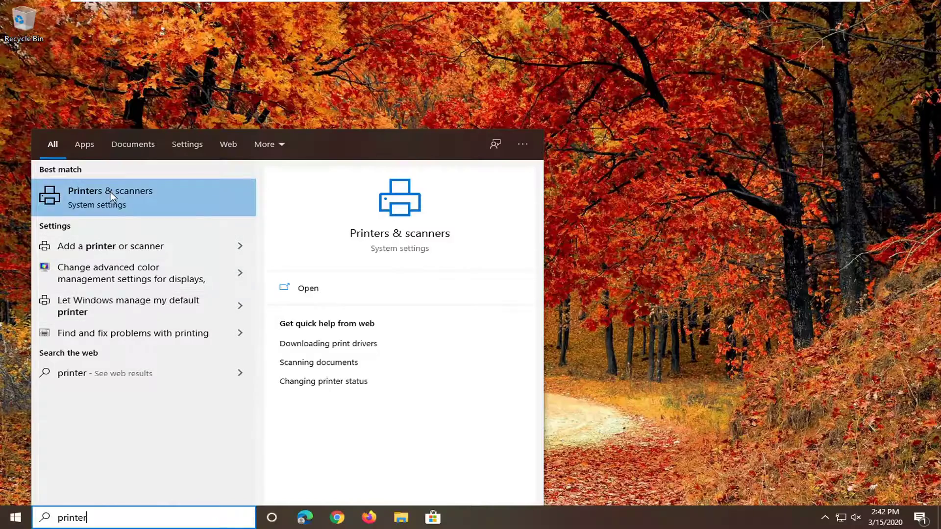
pyautogui.click(112, 196)
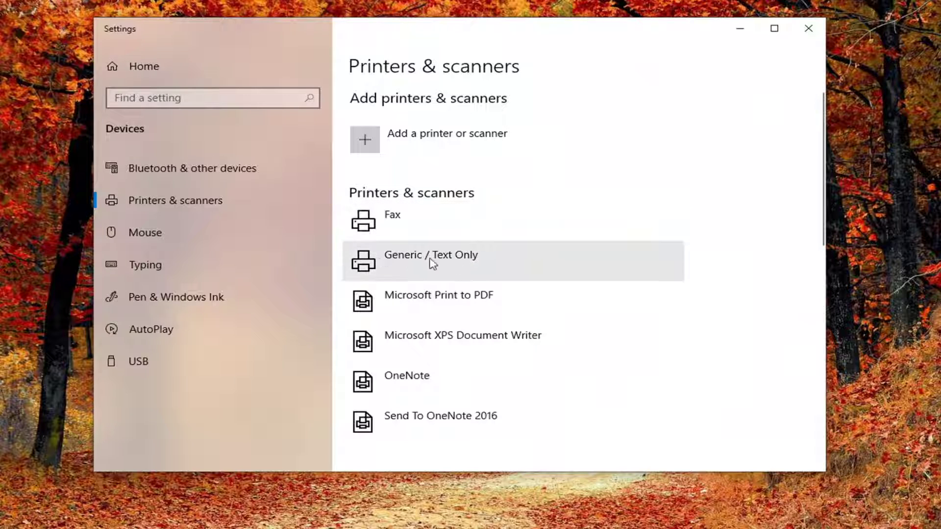
pyautogui.click(450, 260)
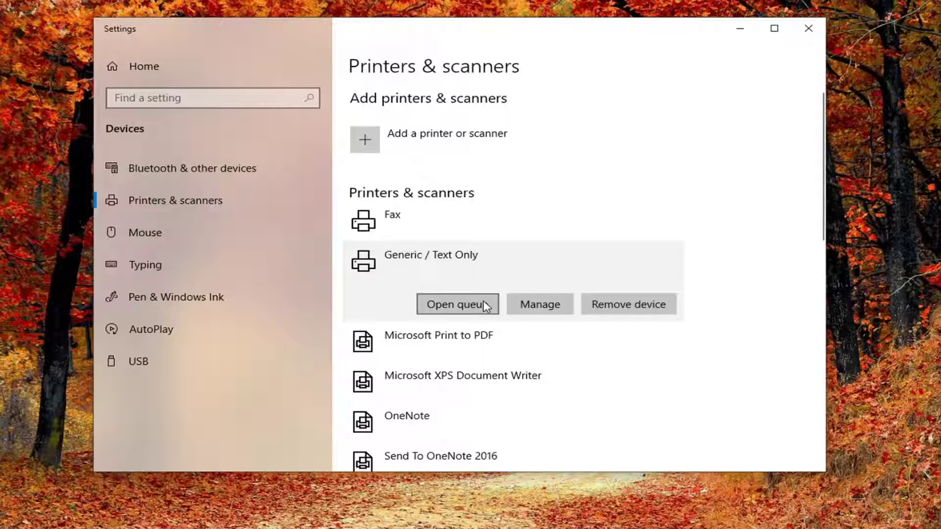
pyautogui.click(547, 309)
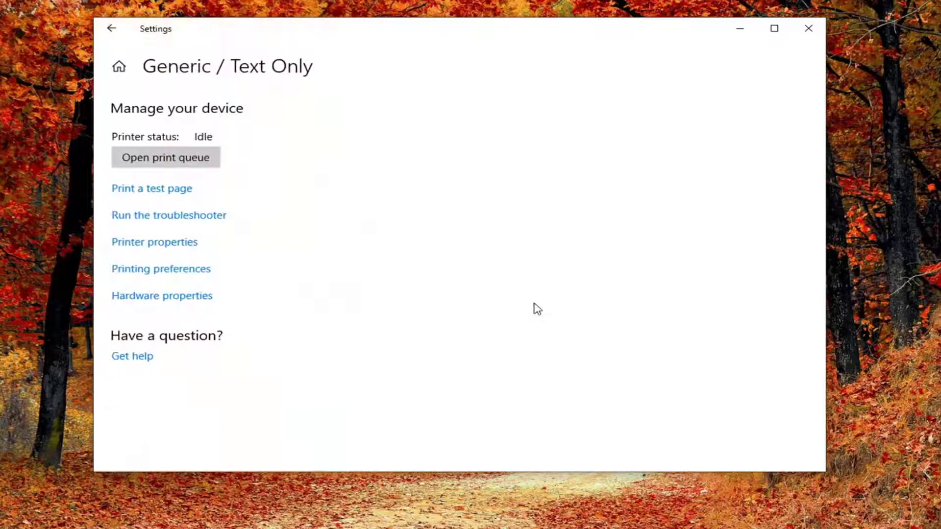
# Share the Generic / Text Only printer, confirm Everyone is allowed Print, and close its properties with OK
pyautogui.click(163, 245)
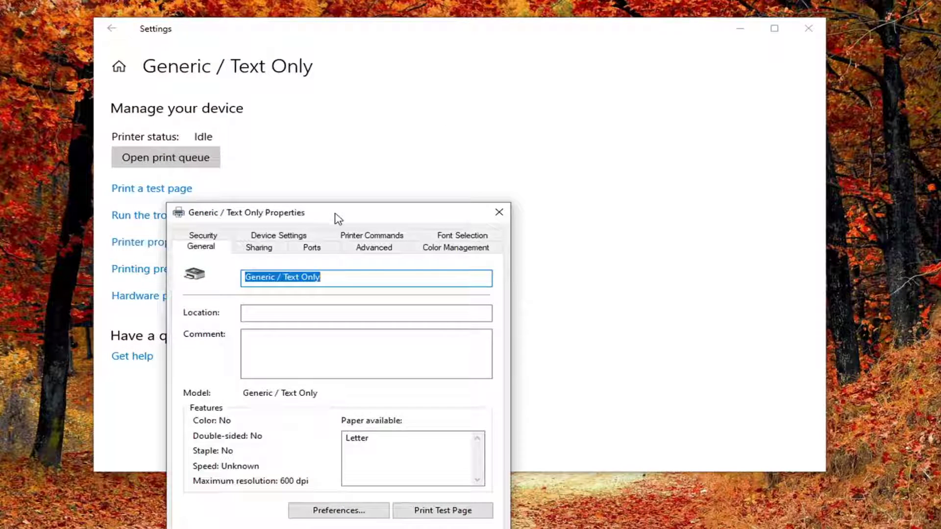
pyautogui.moveTo(337, 216); pyautogui.dragTo(407, 83)
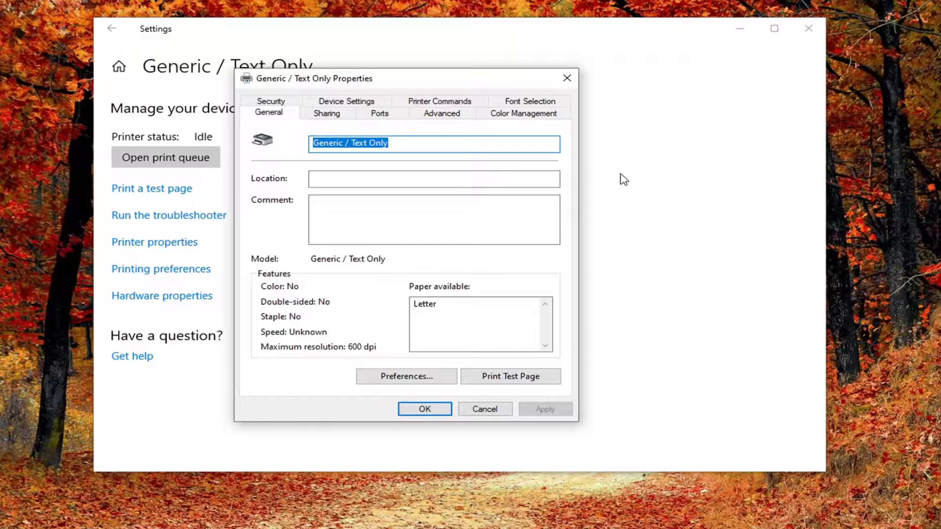
pyautogui.click(326, 115)
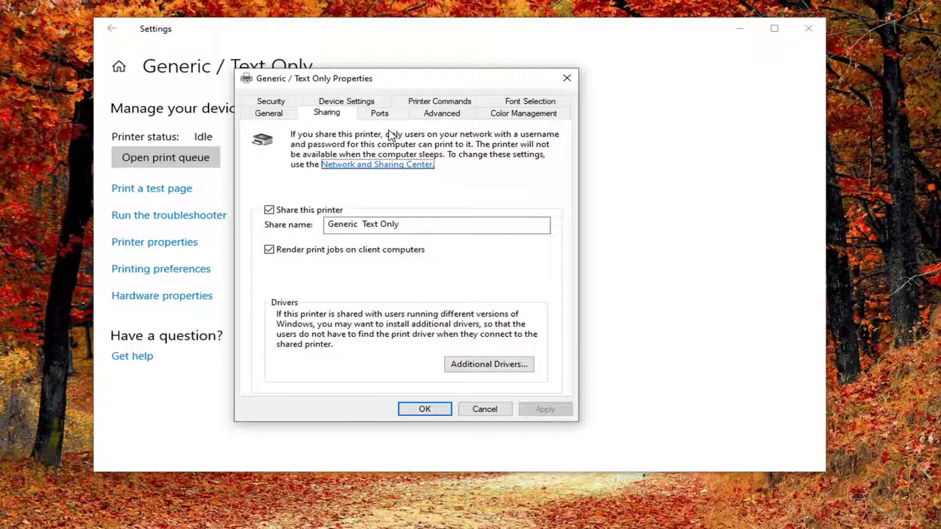
pyautogui.click(279, 102)
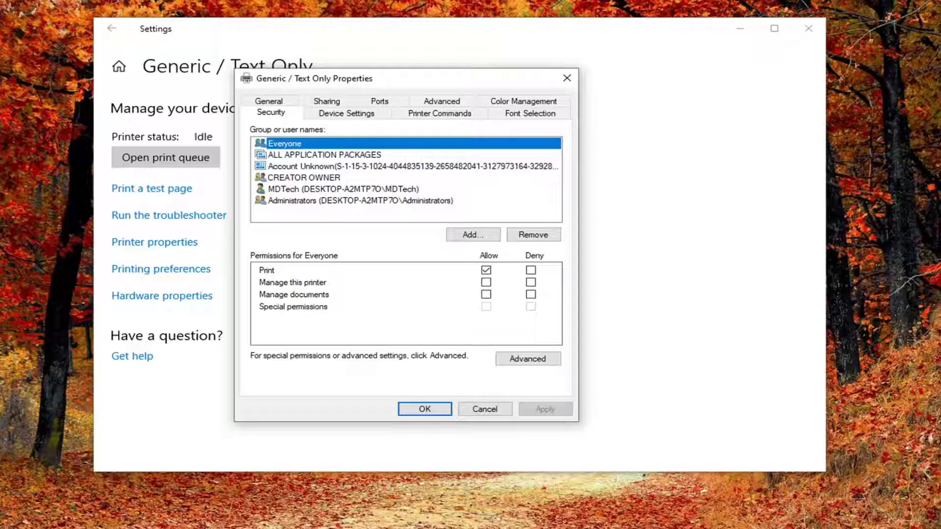
pyautogui.click(425, 410)
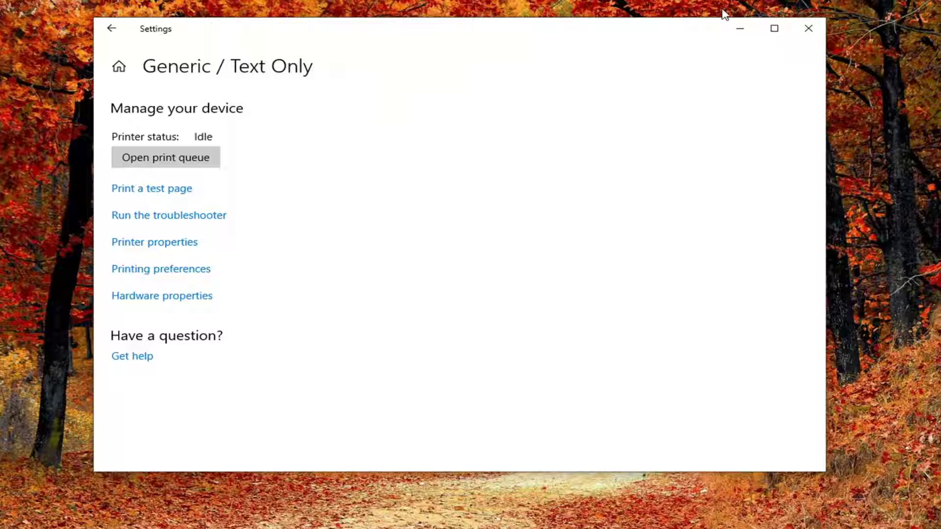
# Close Settings and open Control Panel's Network and Sharing Center under Network and Internet, keeping Category view
pyautogui.click(807, 34)
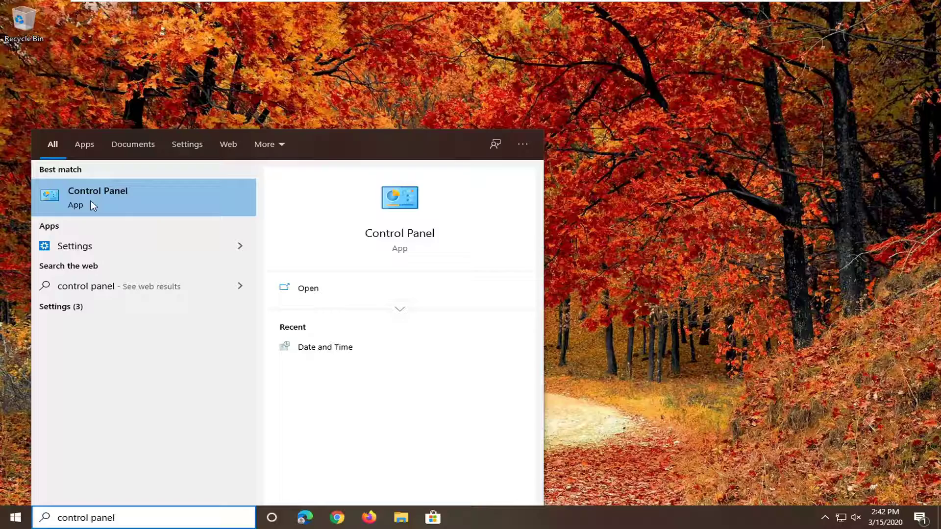
pyautogui.click(103, 198)
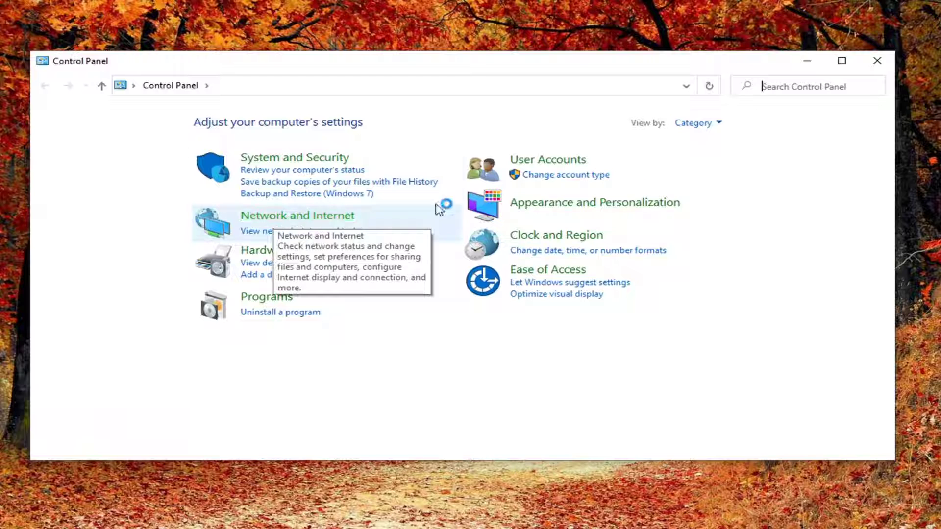
pyautogui.click(696, 123)
pyautogui.click(699, 140)
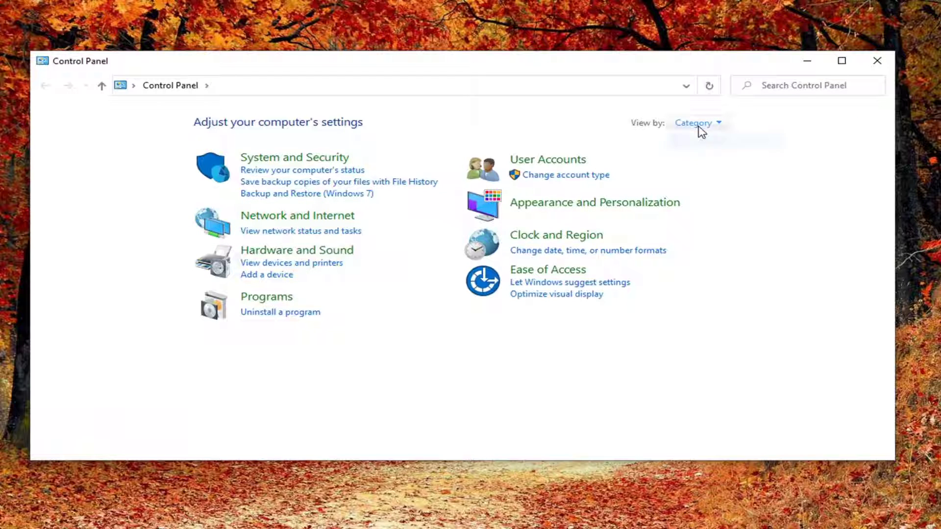
pyautogui.click(706, 124)
pyautogui.click(297, 215)
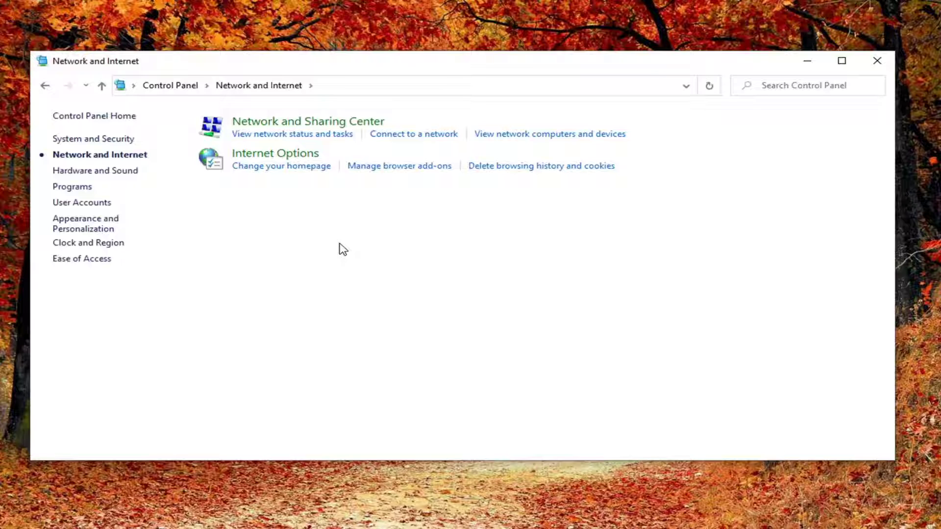
pyautogui.click(307, 125)
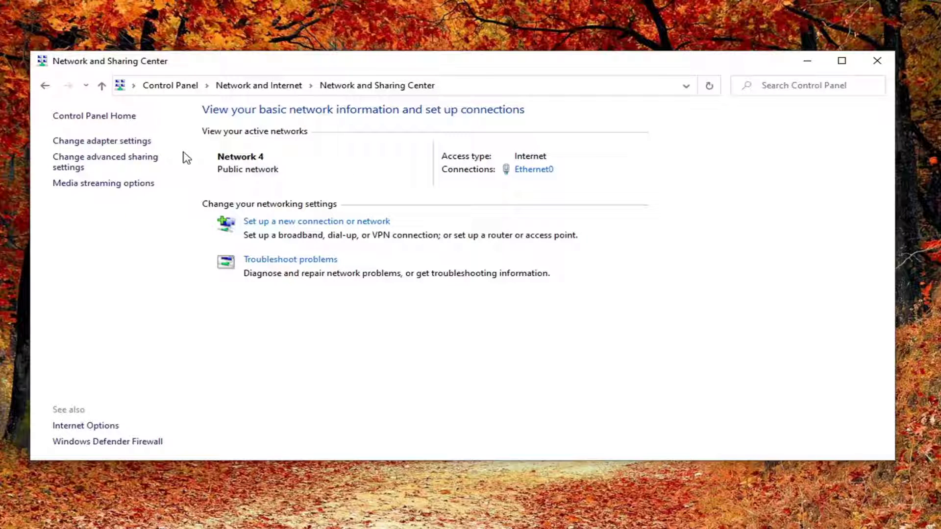
# In advanced sharing settings, turn on network discovery and file and printer sharing, then save changes
pyautogui.click(133, 167)
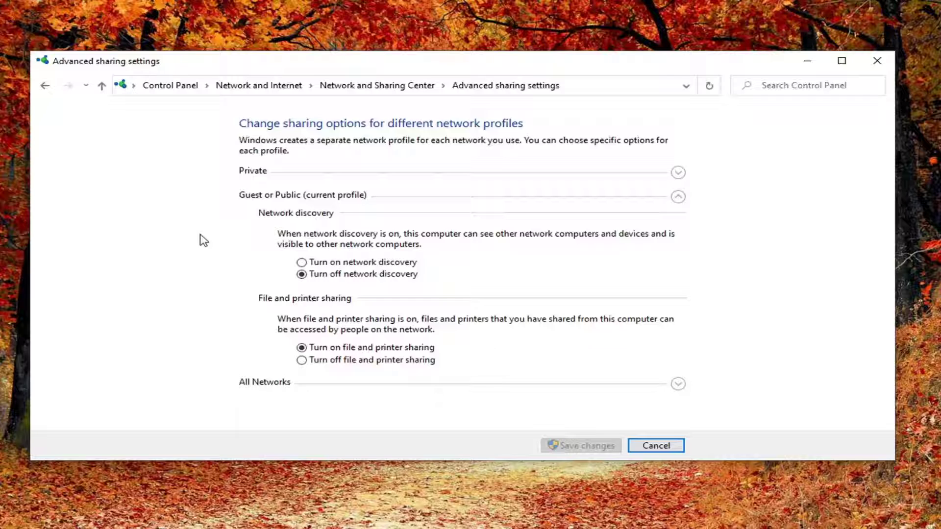
pyautogui.click(323, 263)
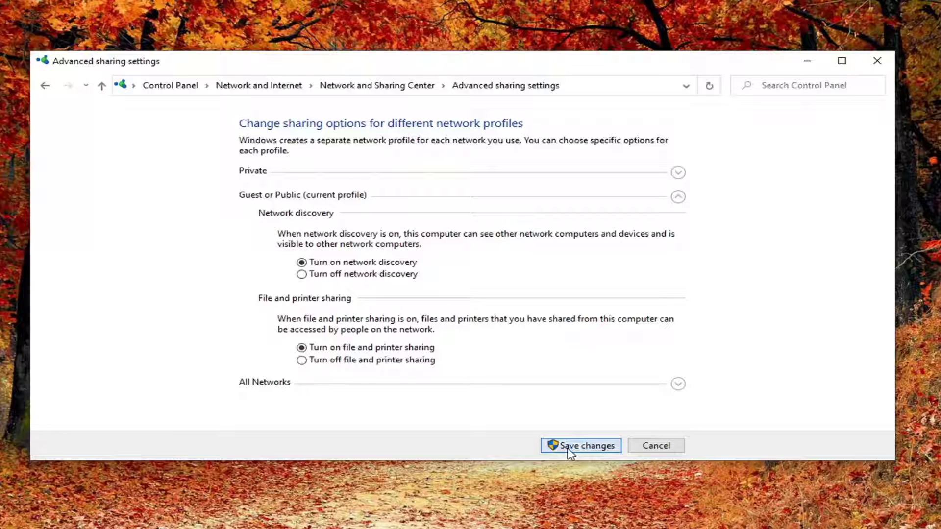
pyautogui.click(581, 446)
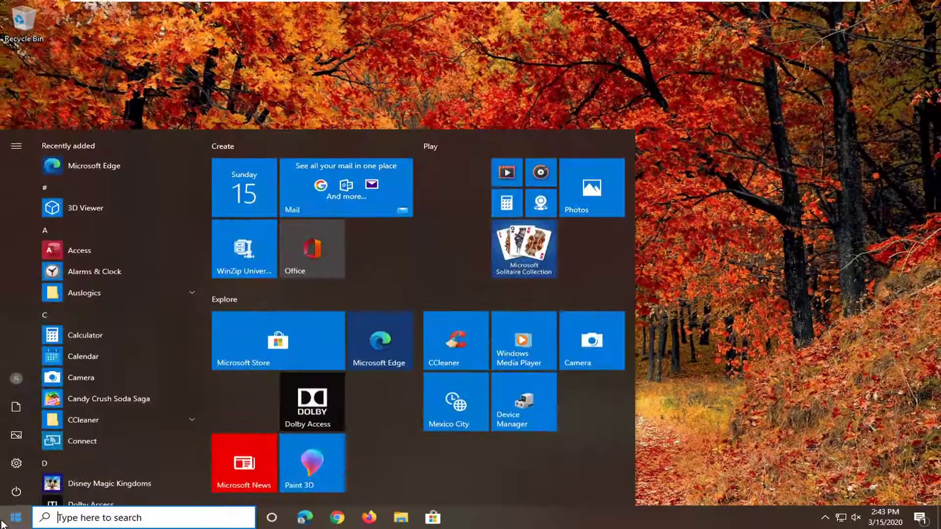
# Open Device Manager via search, expand Print queues, and choose Update driver for Generic / Text Only
pyautogui.write('device man')
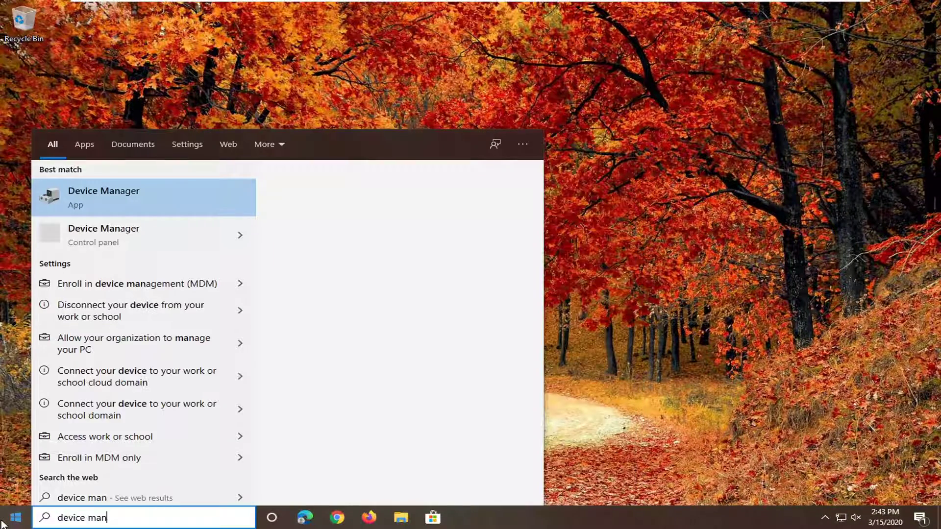
pyautogui.write('ager')
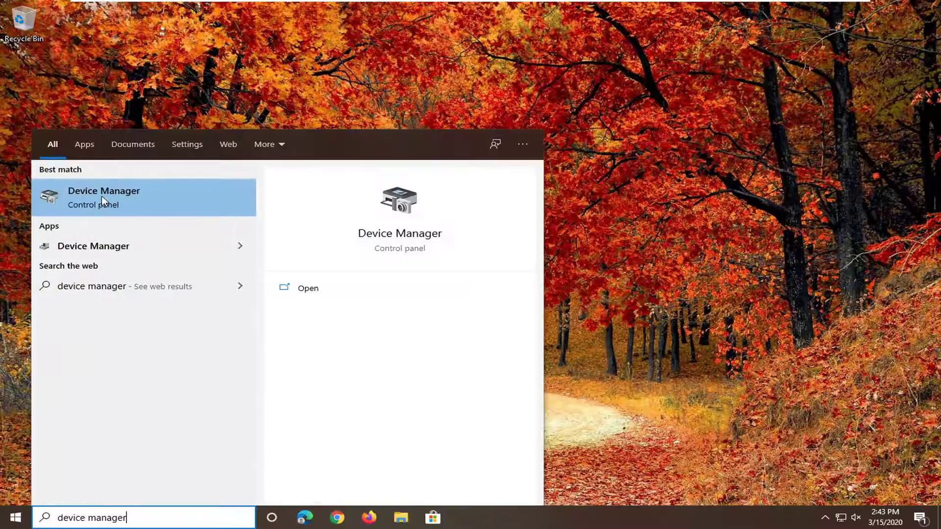
pyautogui.click(102, 196)
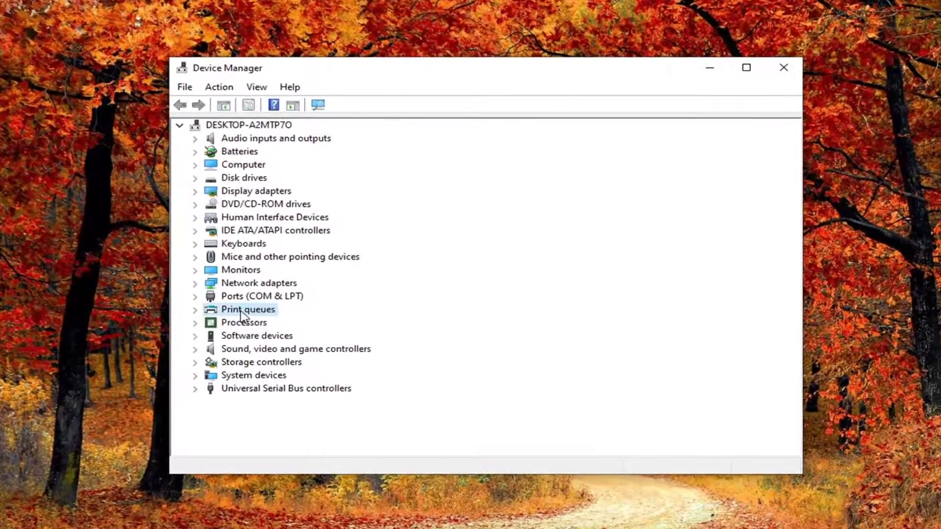
pyautogui.doubleClick(241, 313)
pyautogui.click(255, 338)
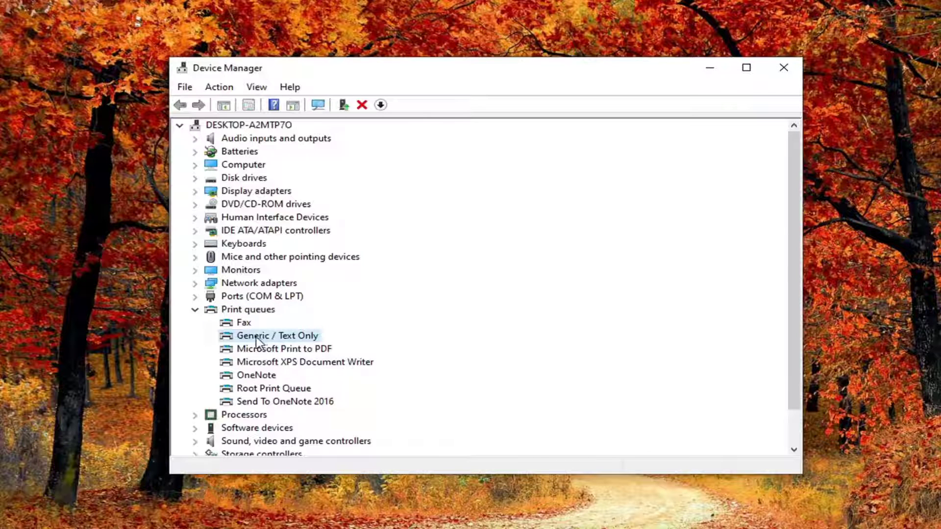
pyautogui.rightClick(257, 342)
pyautogui.click(337, 348)
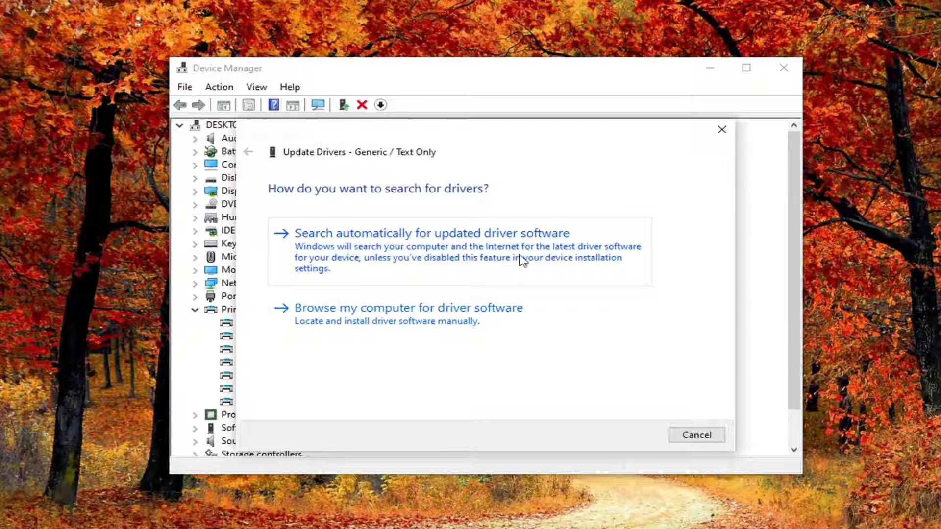
# Search automatically for Generic / Text Only driver updates and close the 'best driver already installed' result
pyautogui.click(502, 258)
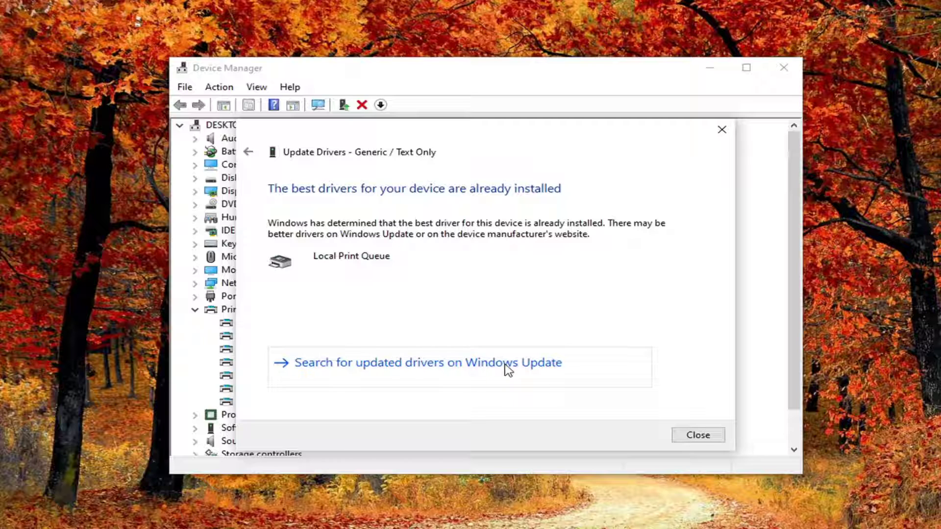
pyautogui.click(698, 436)
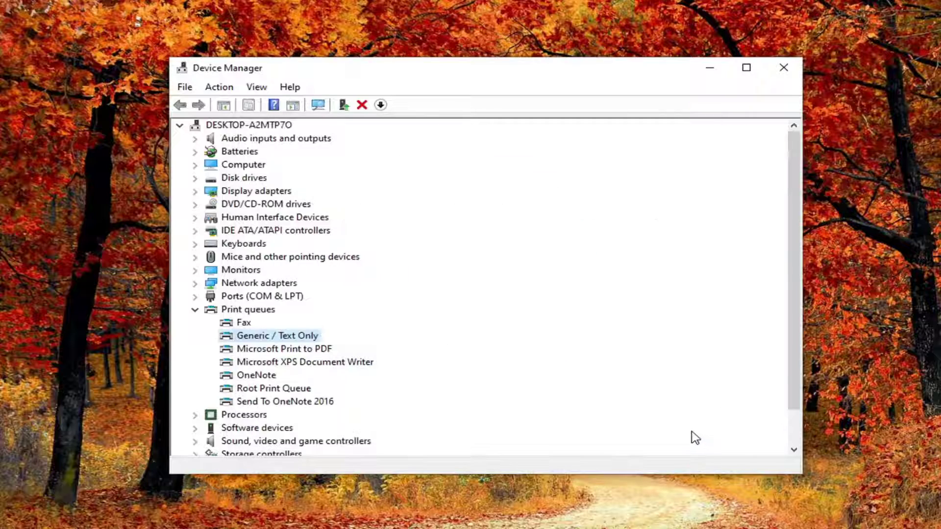
# Collapse Print queues and close the Device Manager window
pyautogui.click(195, 309)
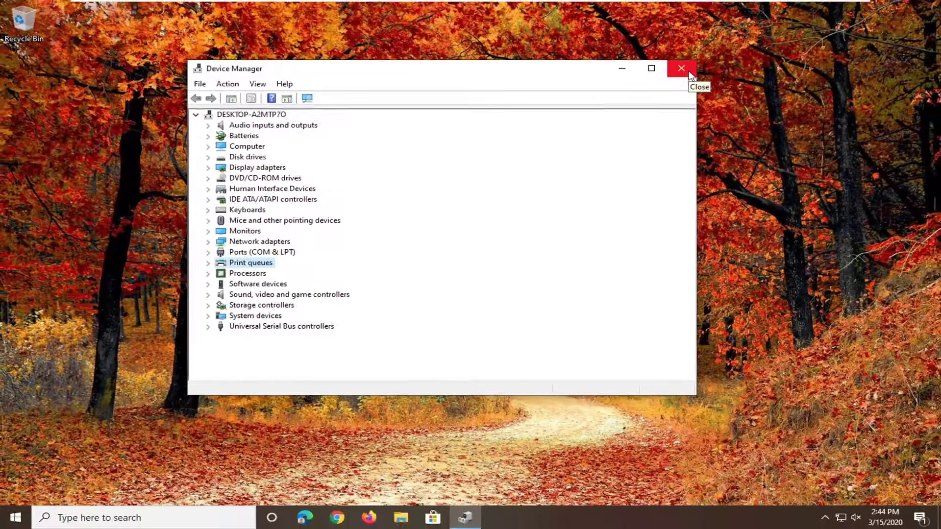
pyautogui.click(682, 68)
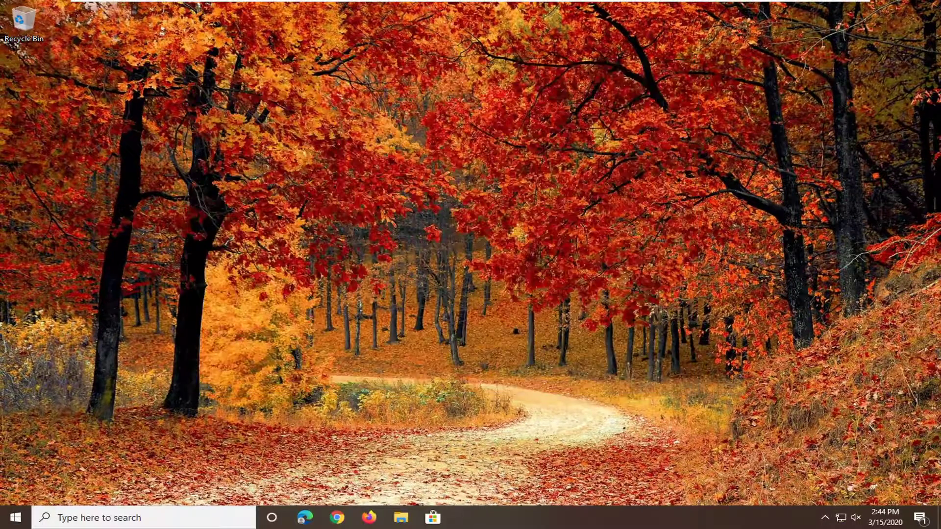